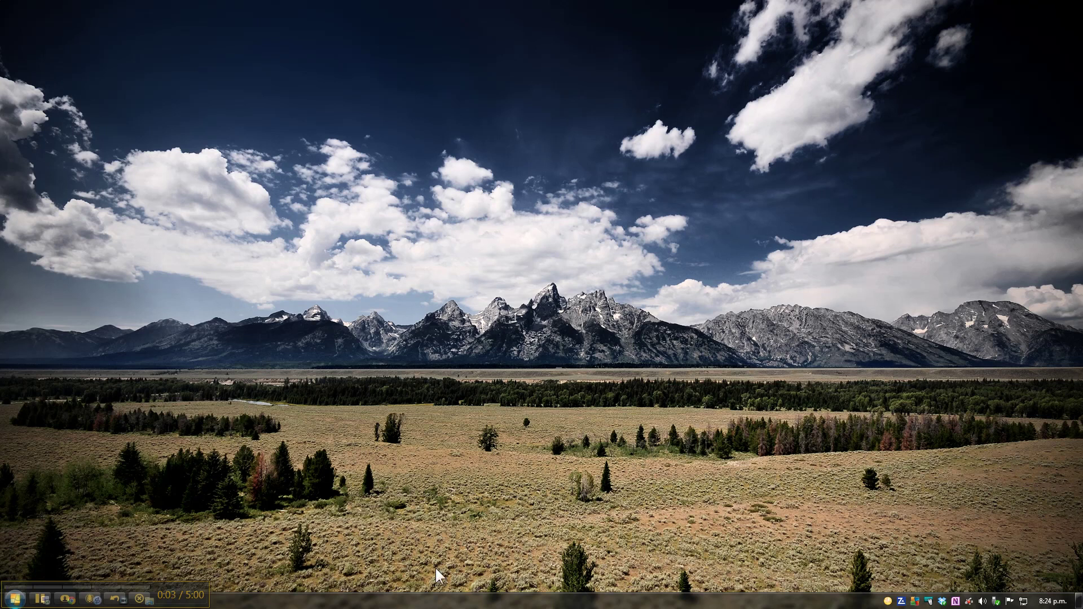
Step: Launch GIMP 2 from the Start menu and move the Toolbox to the left edge
left_click_drag(195, 582, 266, 561)
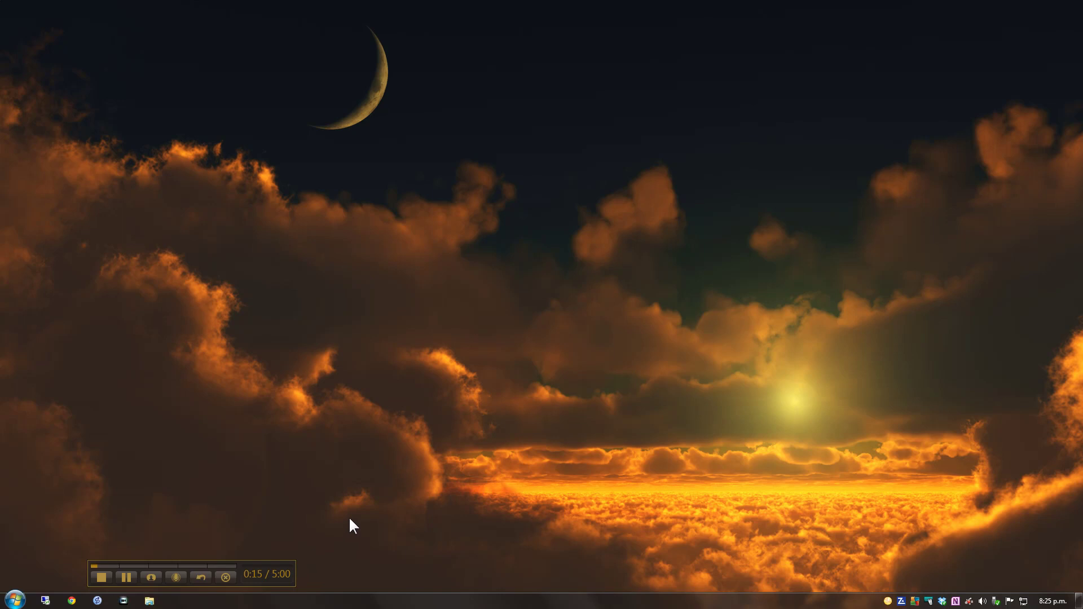
left_click(15, 600)
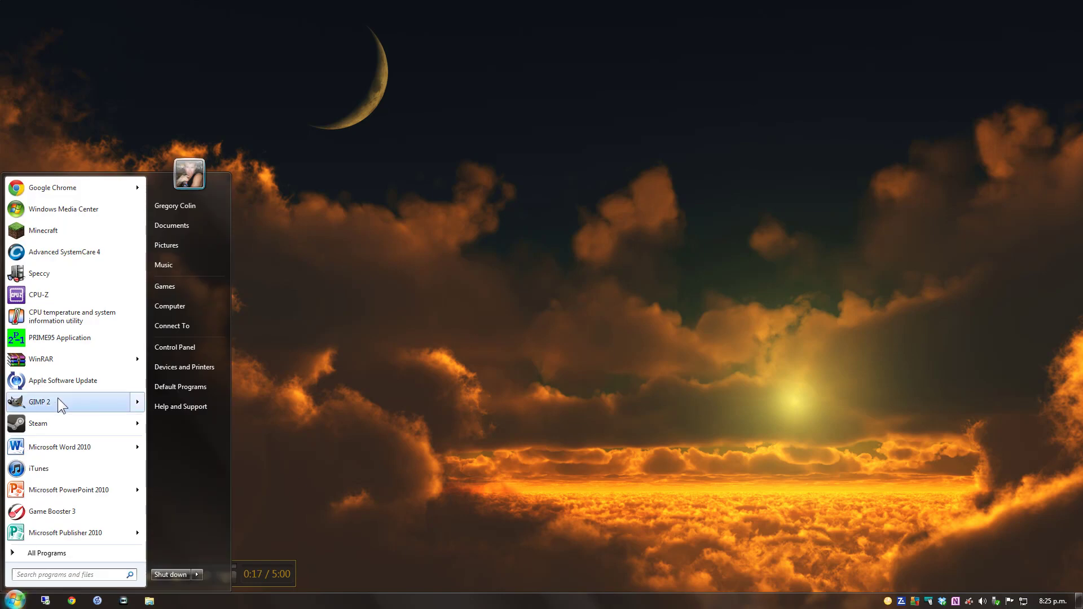
mouse_move(58, 399)
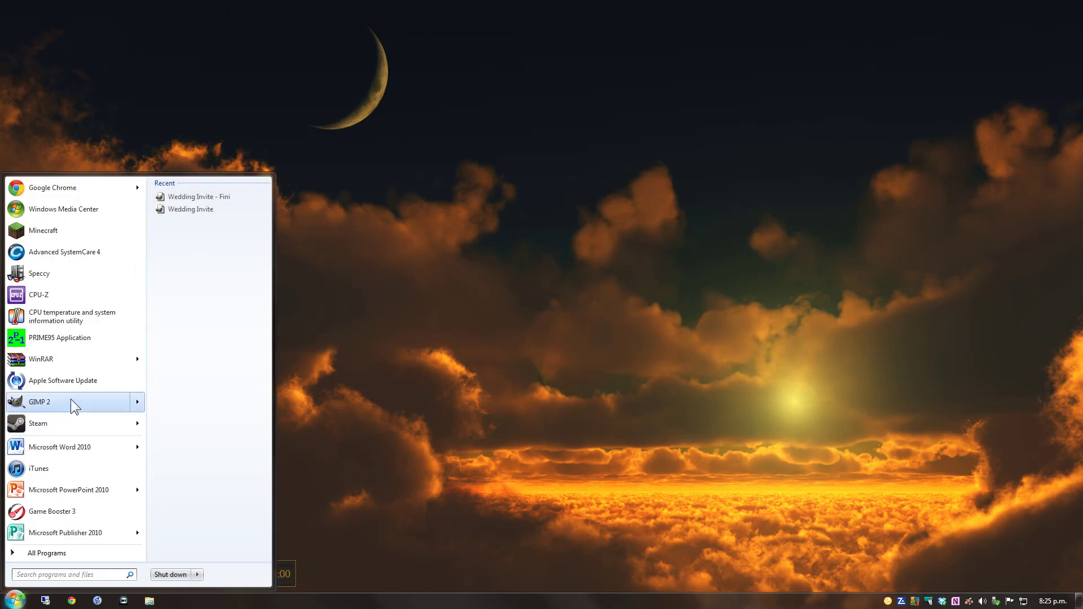
left_click(69, 399)
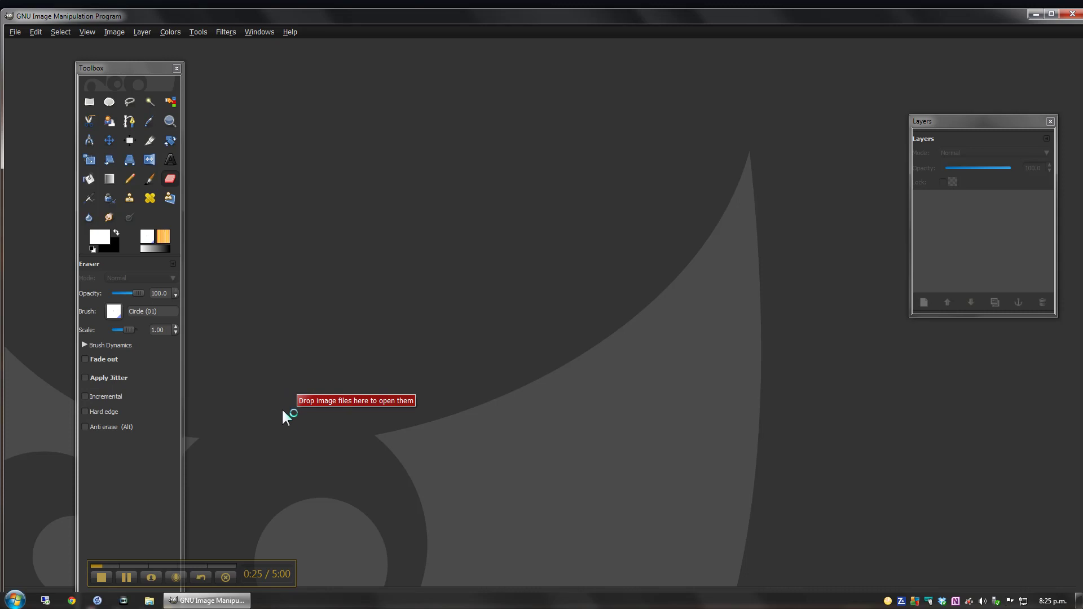
left_click_drag(132, 70, 72, 56)
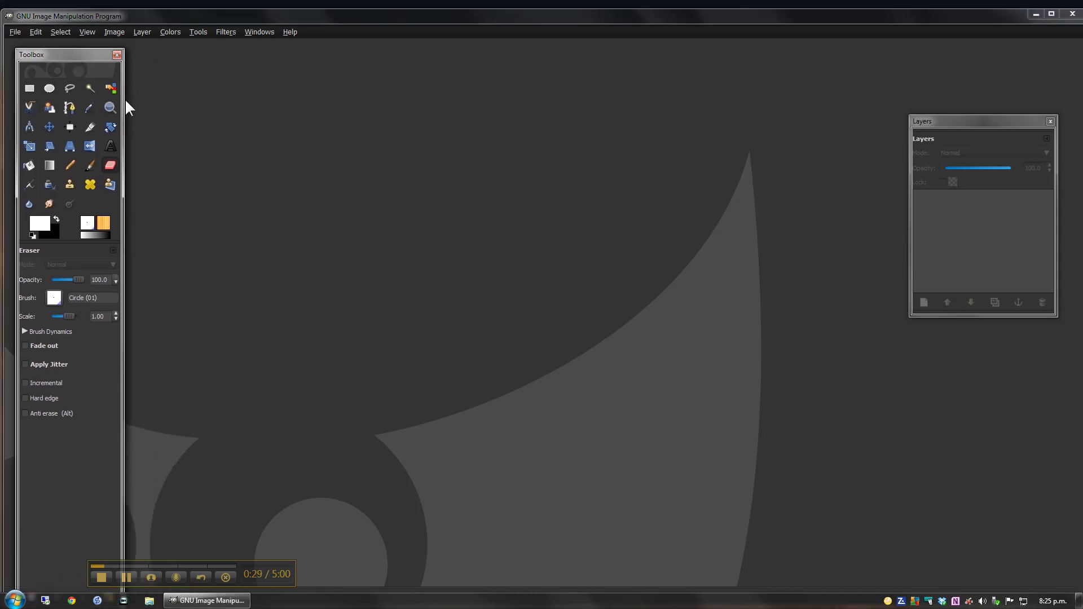
left_click(10, 32)
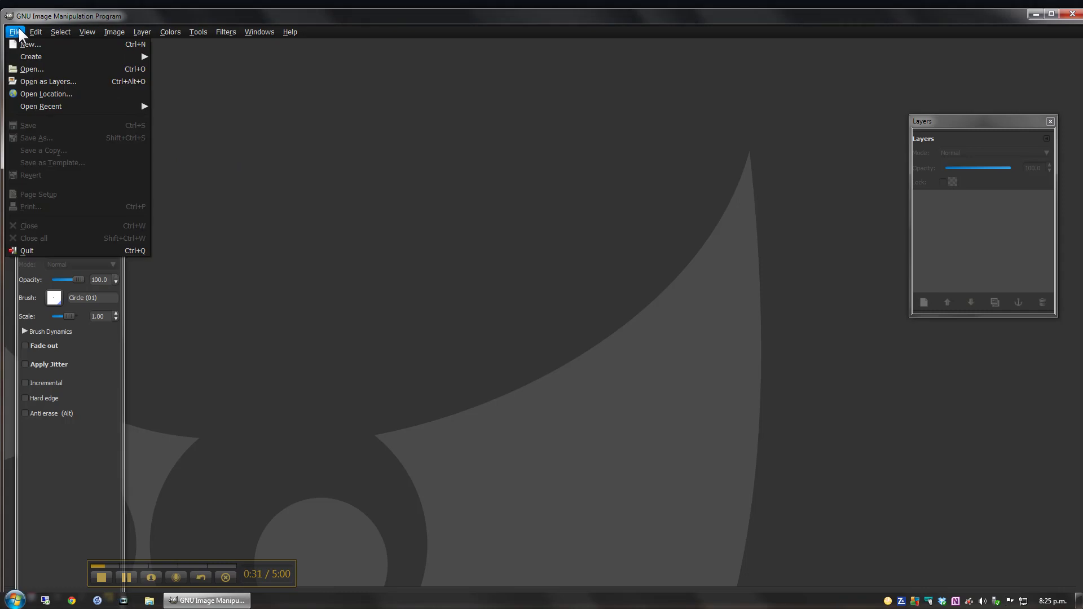
Step: Open IMG_0910.JPG from Pictures > My Photos > iPad Sharing > Louie, rotated upright
left_click(42, 69)
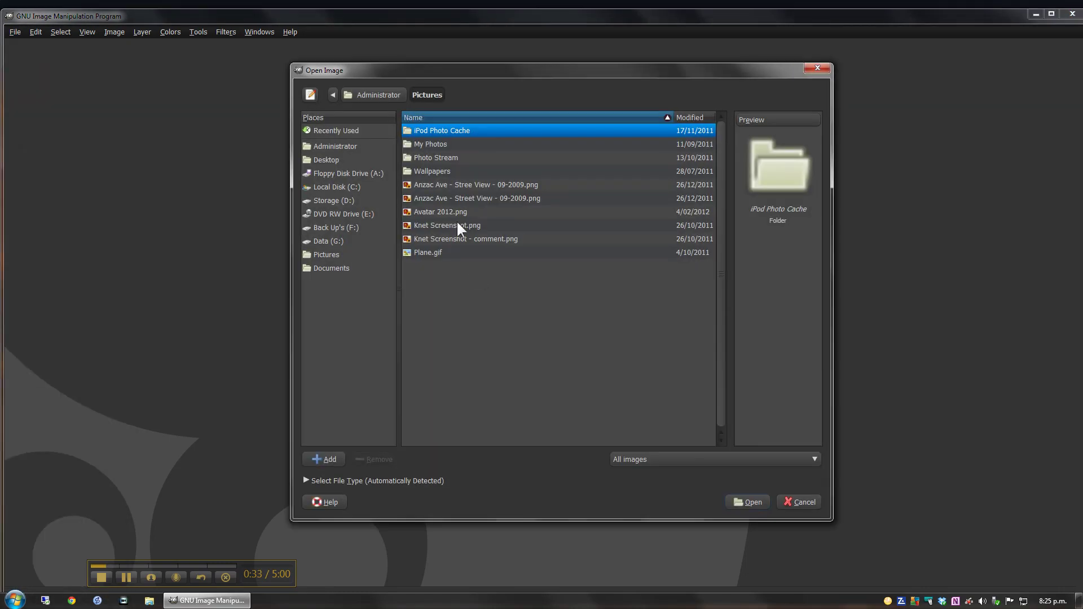
left_click(330, 256)
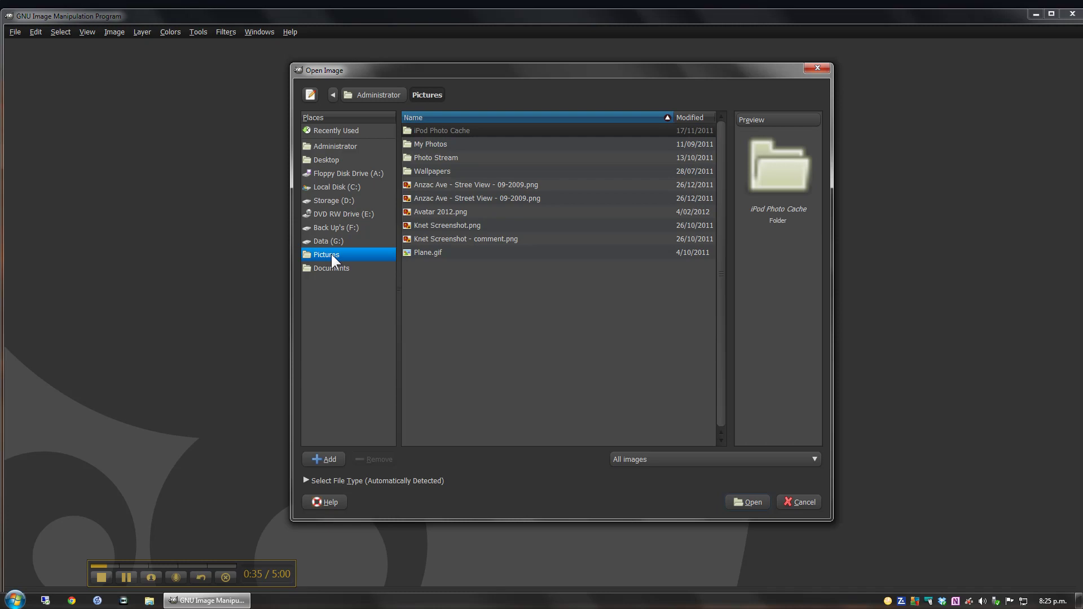
double_click(433, 143)
double_click(441, 130)
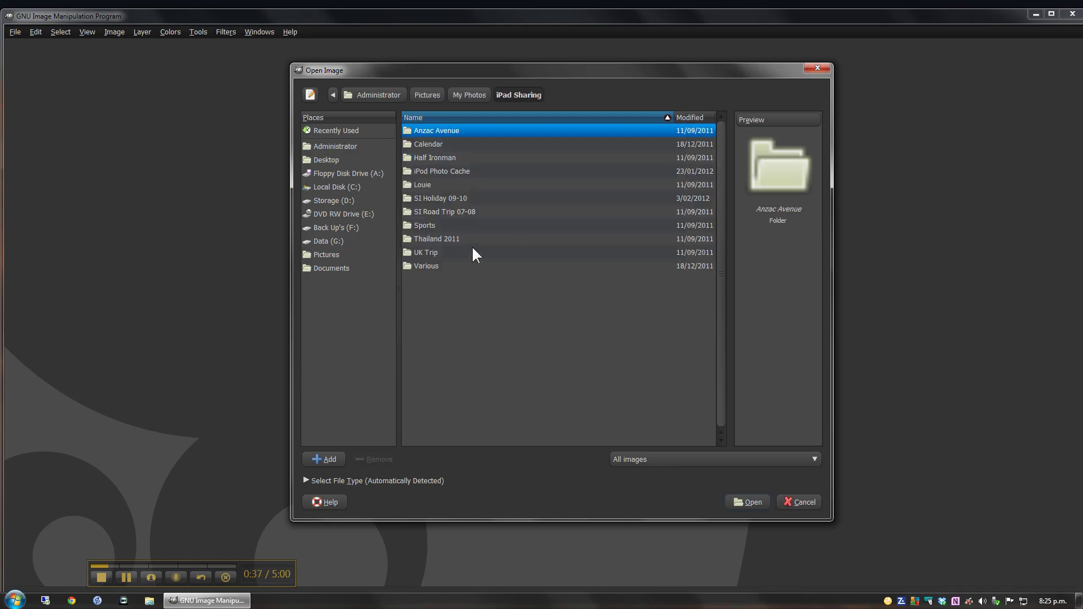
double_click(445, 185)
scroll(511, 282, "down", 3)
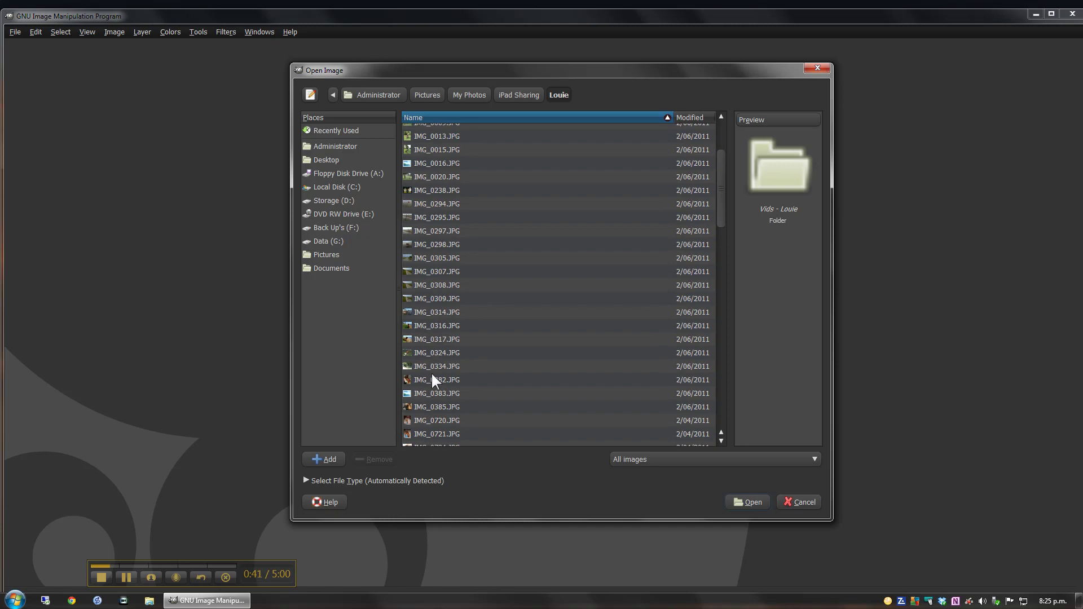
scroll(422, 421, "down", 2)
left_click(440, 383)
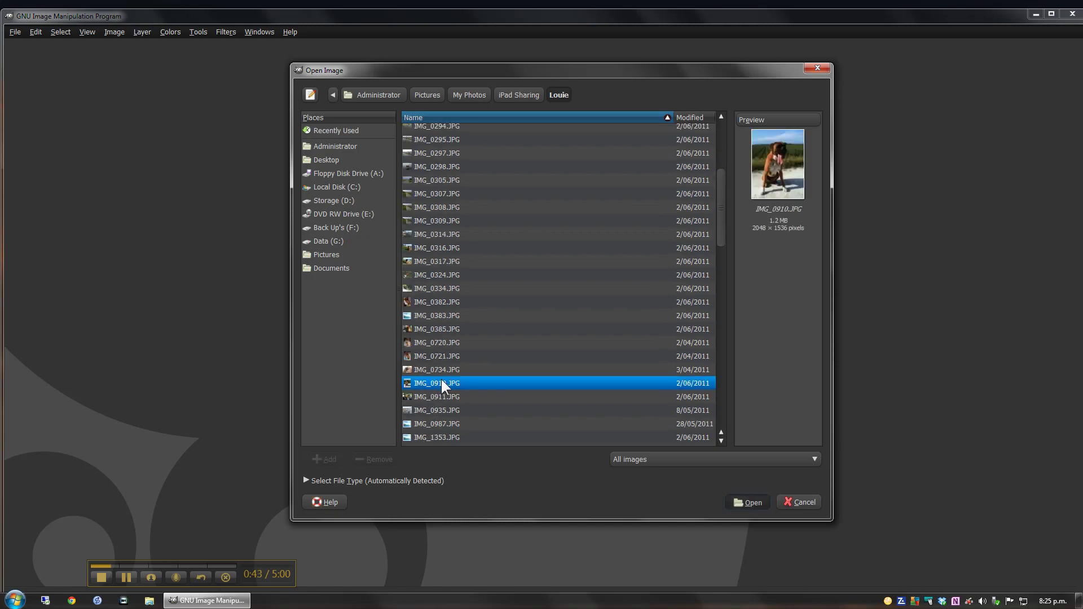
double_click(441, 384)
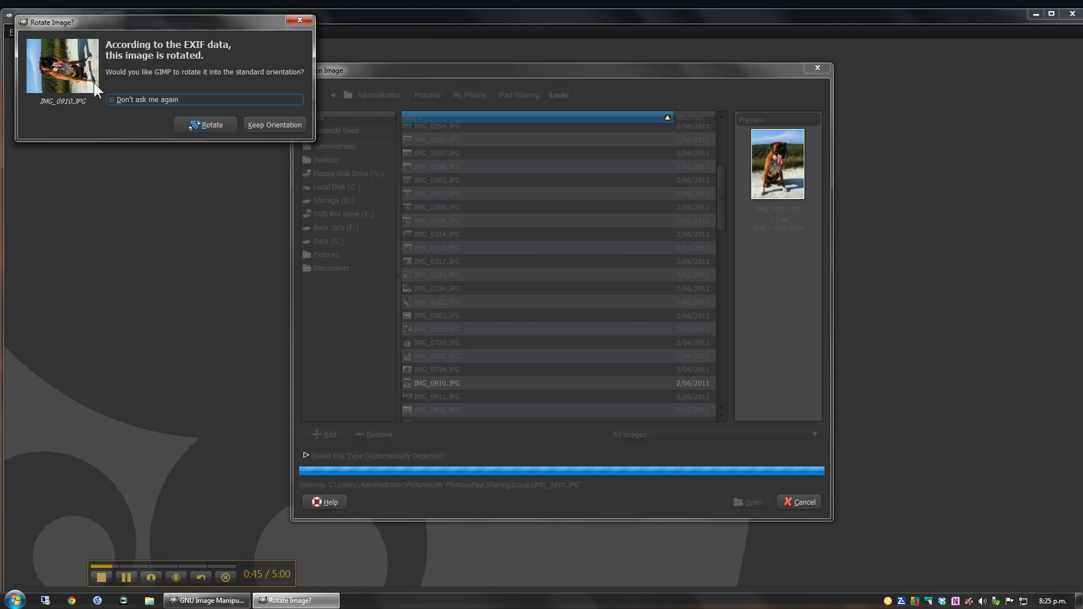
left_click(219, 123)
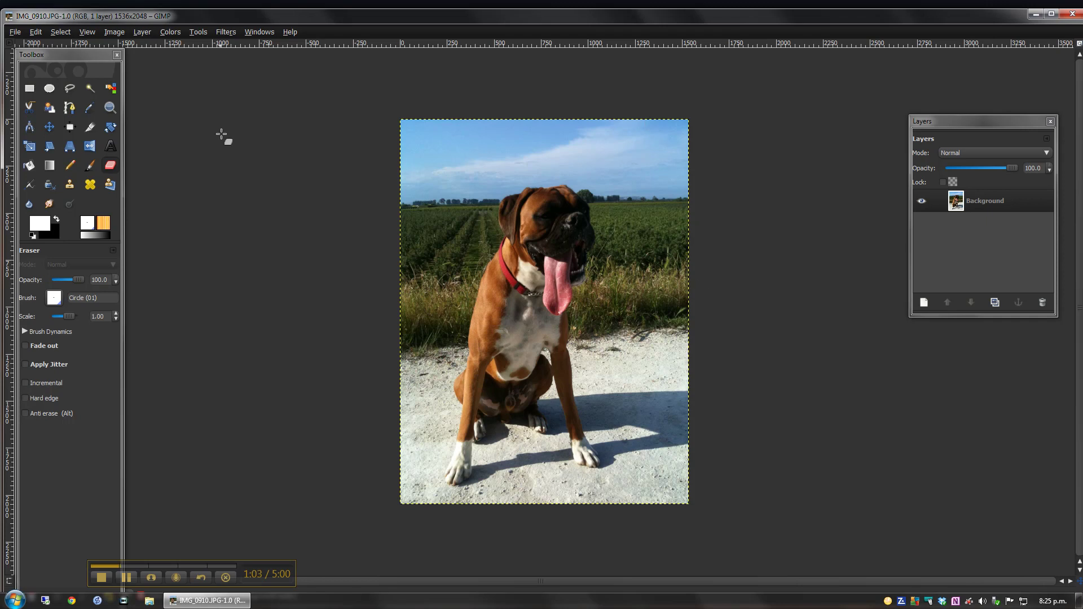
Step: Scale the image to 300 px high with the chain linked, giving 225 px width
left_click(116, 32)
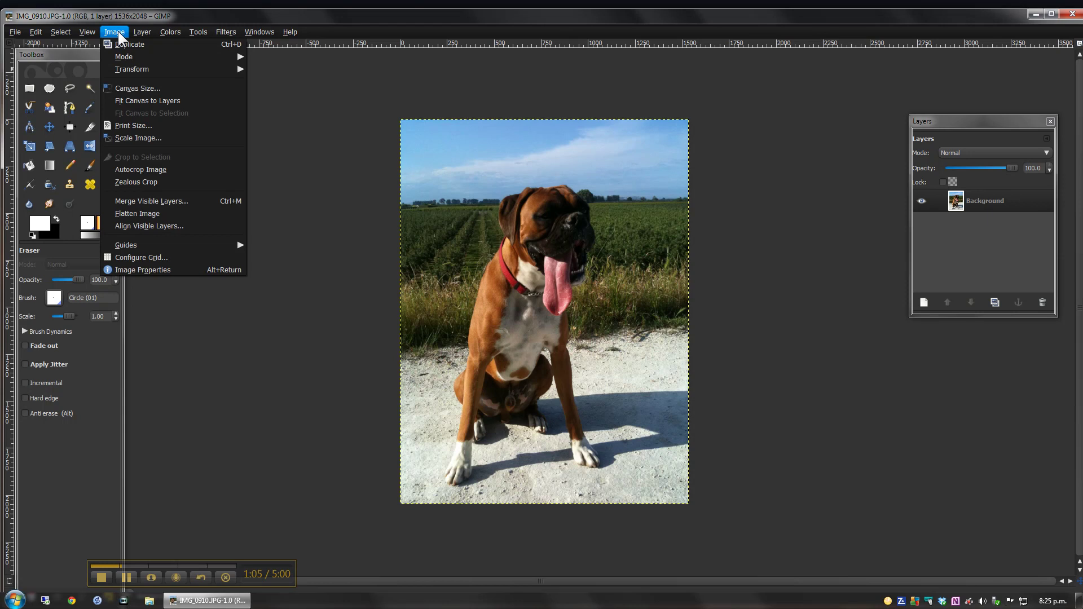
left_click(129, 138)
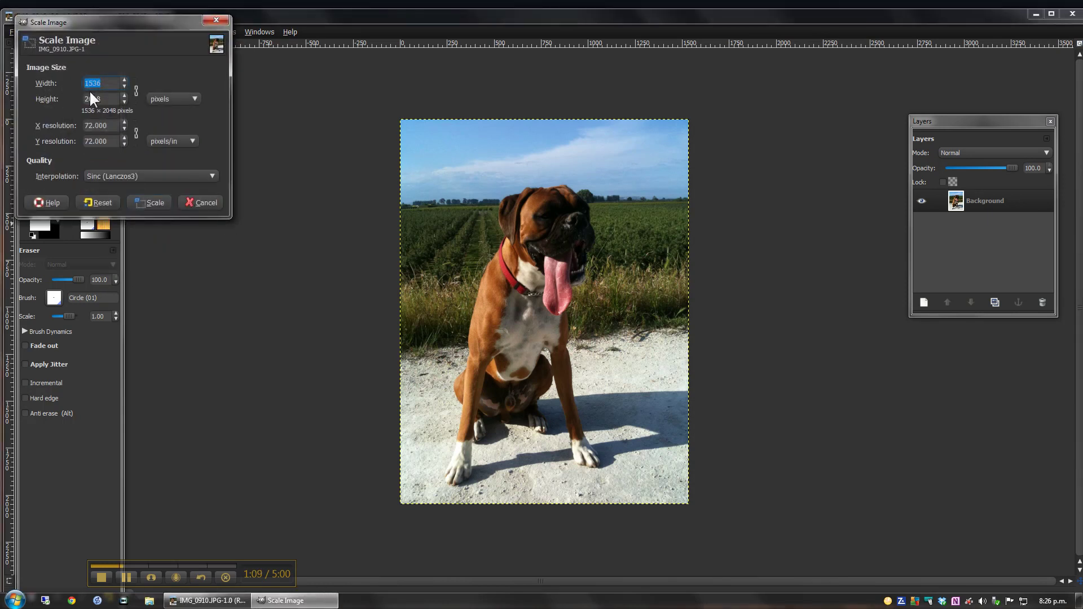
key("Tab")
key("shift+Tab")
left_click(153, 203)
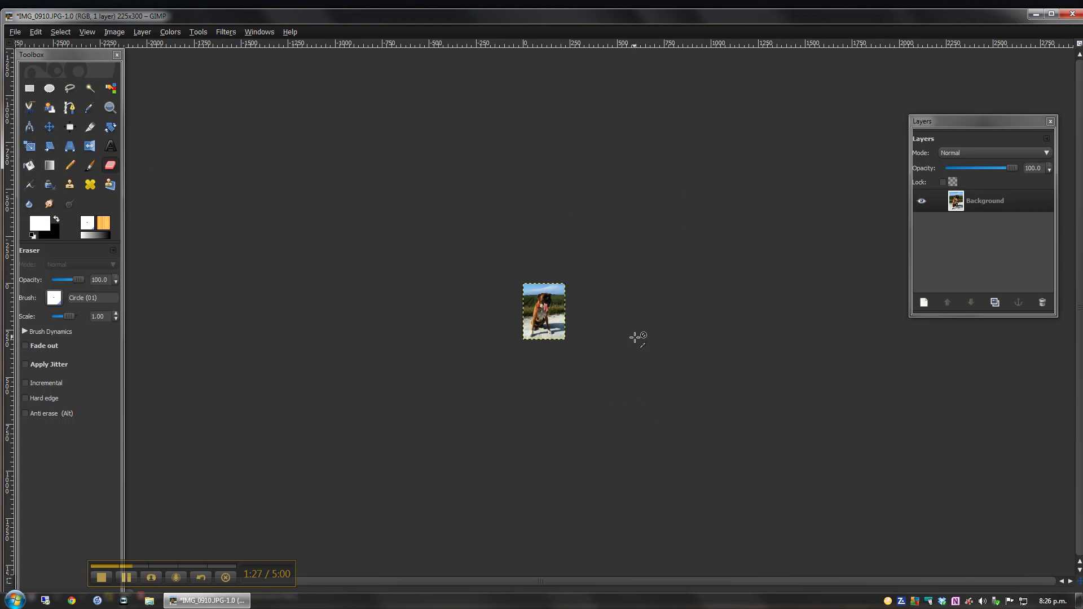
Step: Zoom the view to about 150% so the small dog photo is clearly visible
scroll(637, 337, "up", 5, "ctrl")
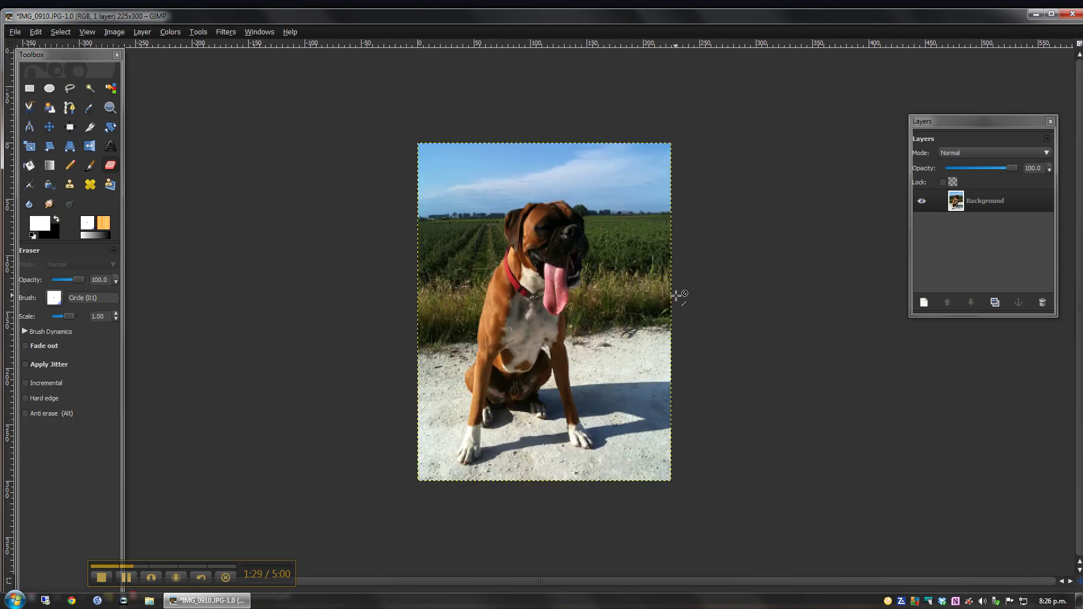
scroll(676, 294, "up", 3, "ctrl")
scroll(677, 294, "down", 5, "ctrl")
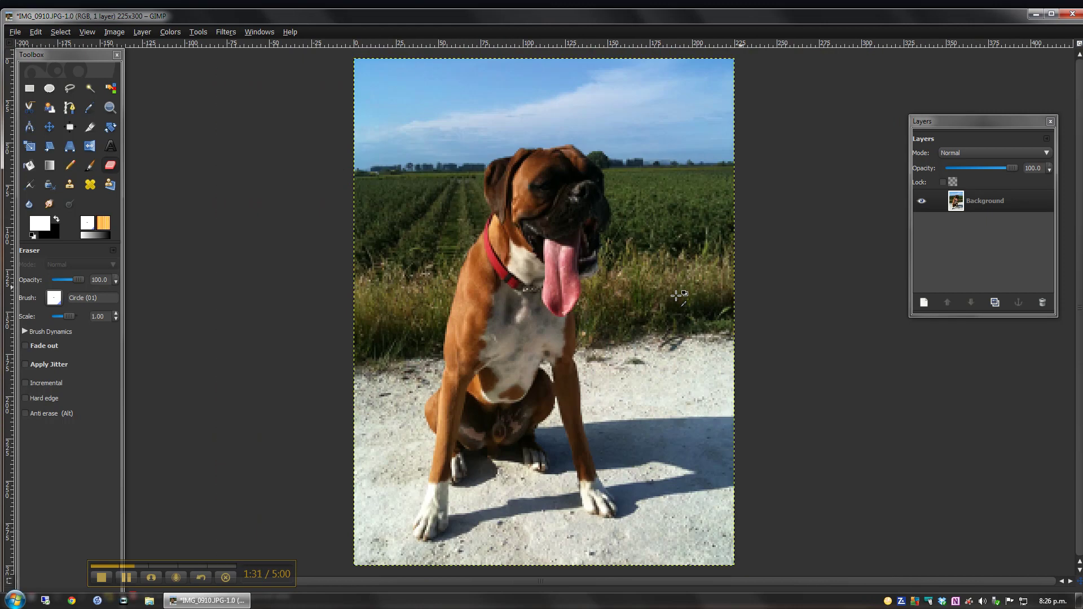
scroll(676, 295, "up", 1, "ctrl")
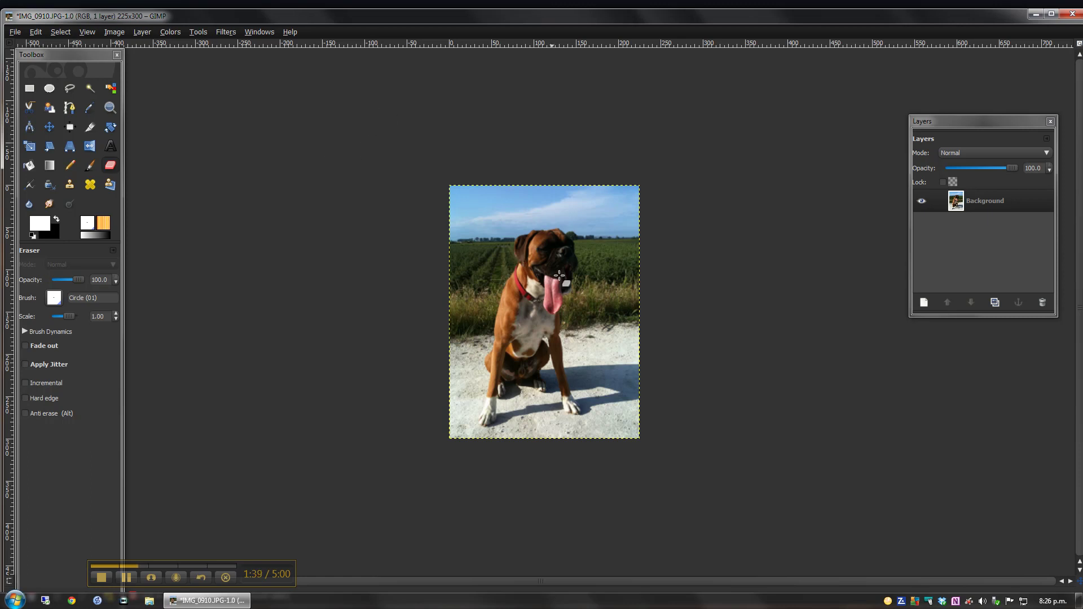
Step: Run Filters > Artistic > Cartoon with mask radius 3.00 and percent black 0.170
left_click(226, 32)
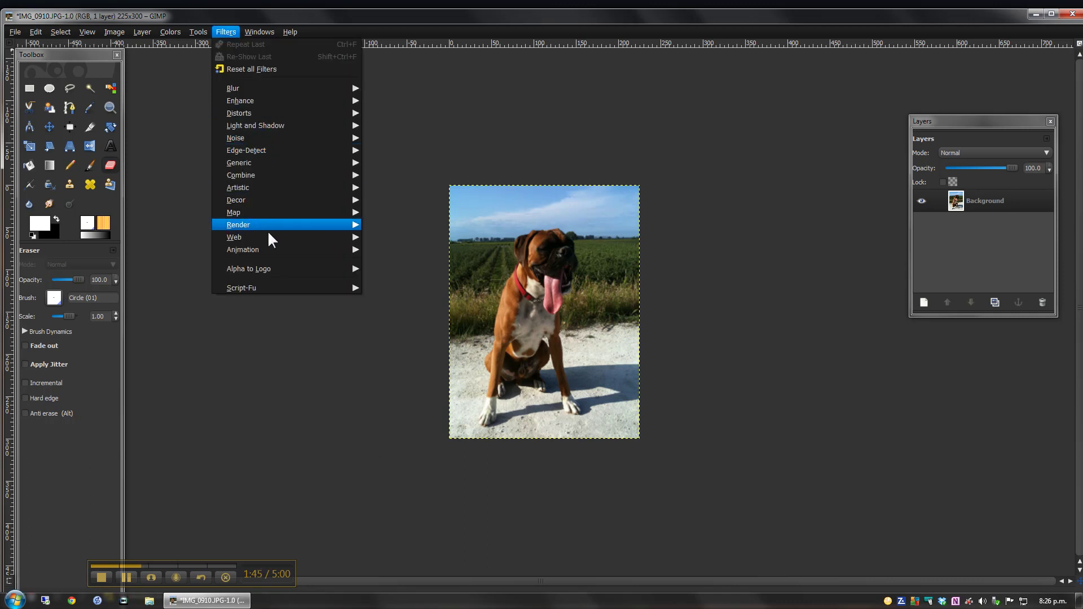
mouse_move(278, 88)
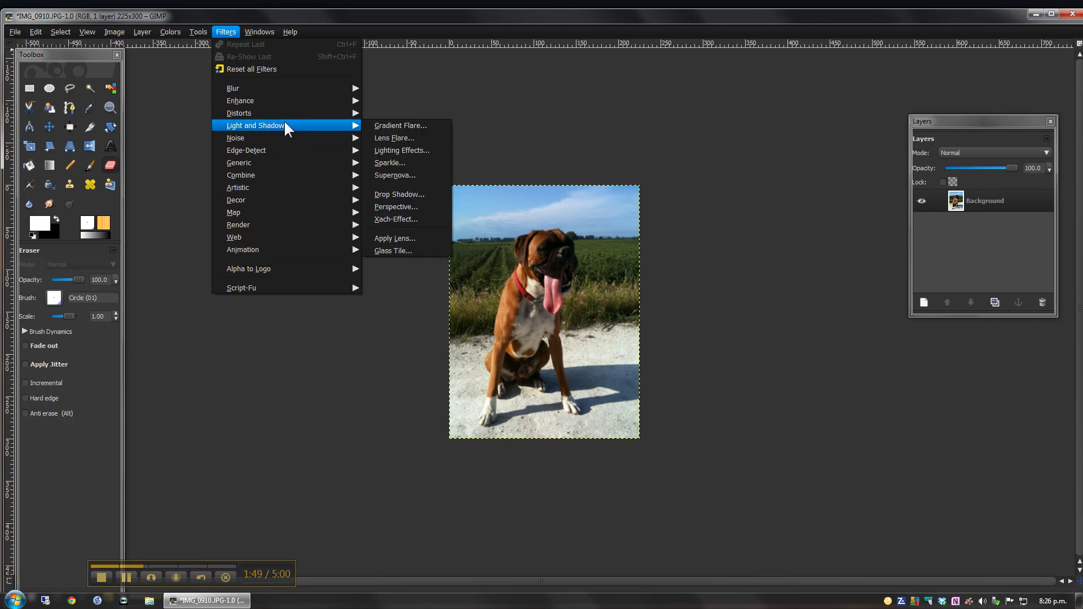
mouse_move(278, 189)
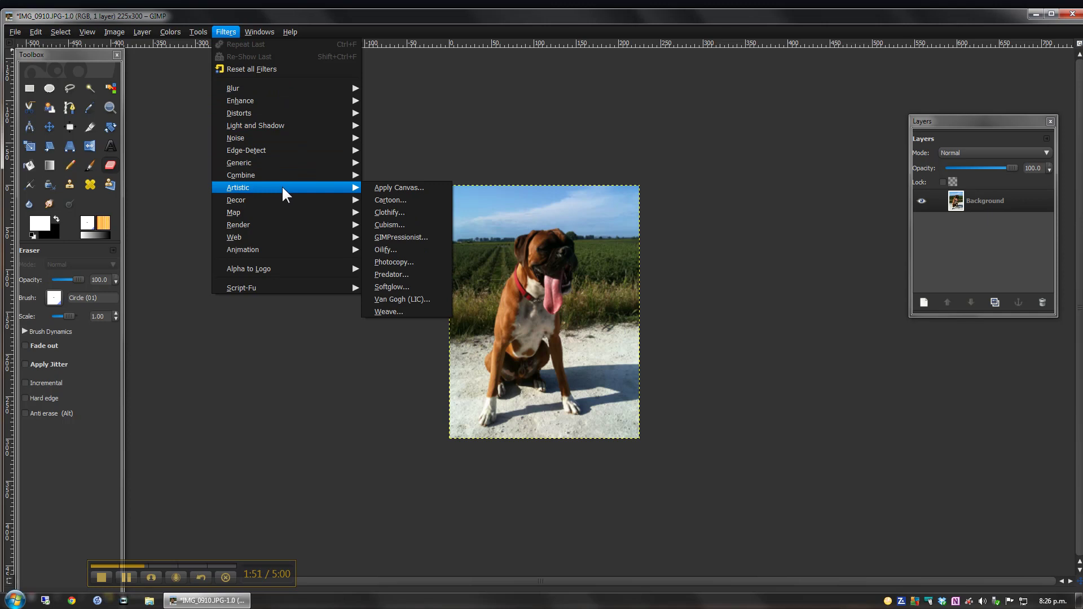
left_click(407, 200)
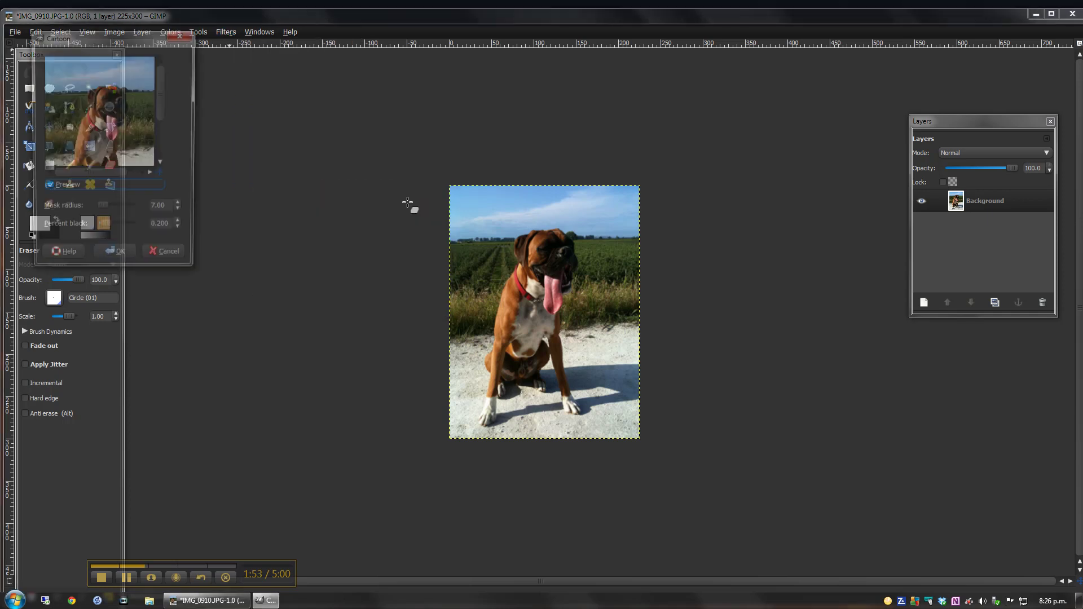
left_click(178, 213)
left_click(179, 213)
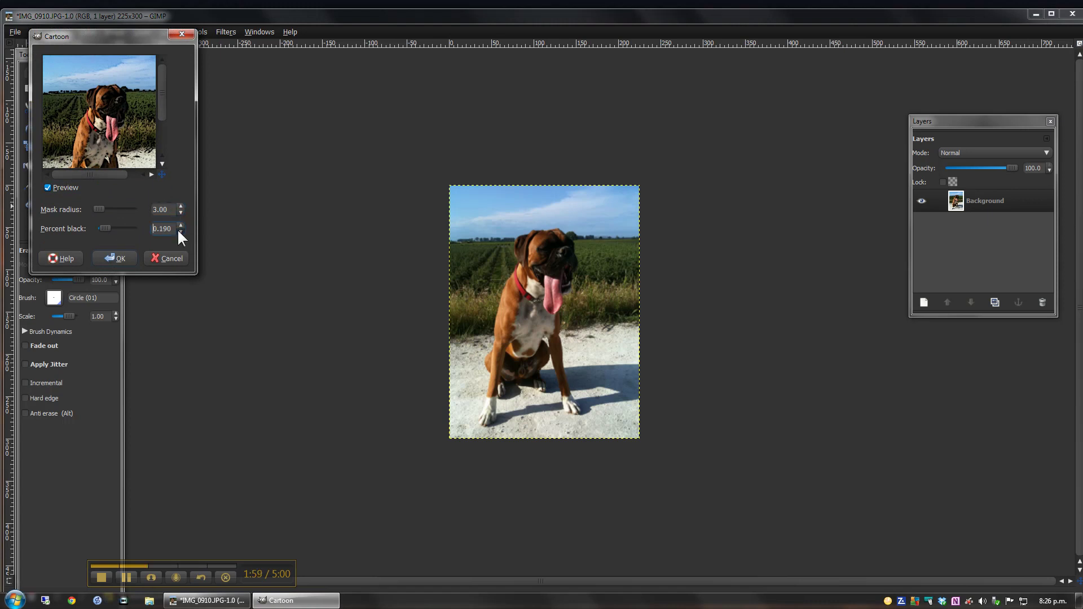
left_click(180, 231)
left_click(179, 231)
left_click(106, 258)
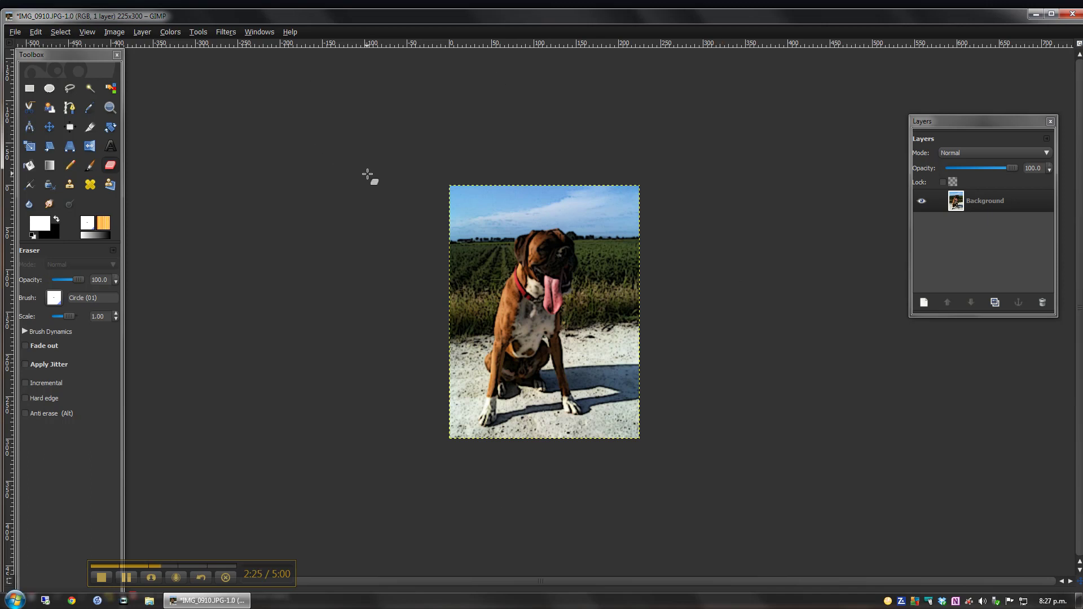
Step: Save As 'Louie Comic.JPG' into the Desktop folder, checking the file type list
left_click(14, 32)
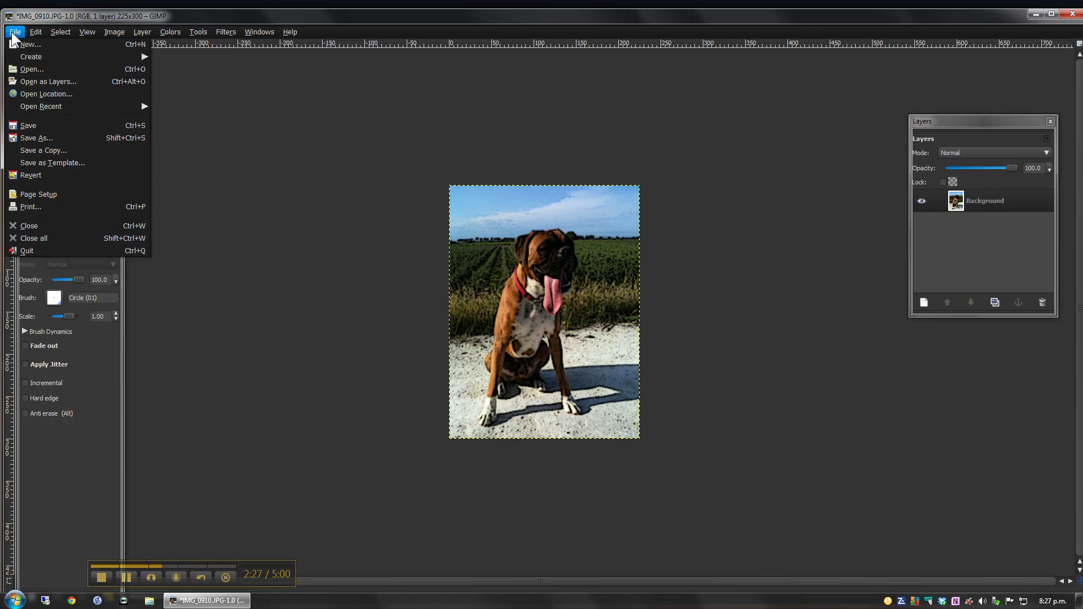
left_click(39, 137)
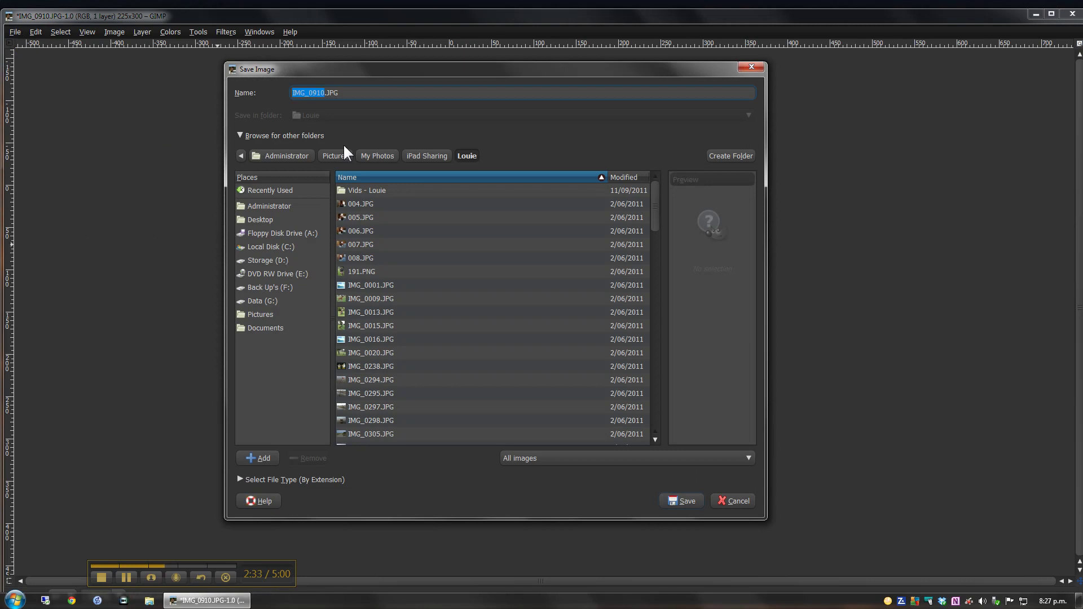
type("Louie Comic")
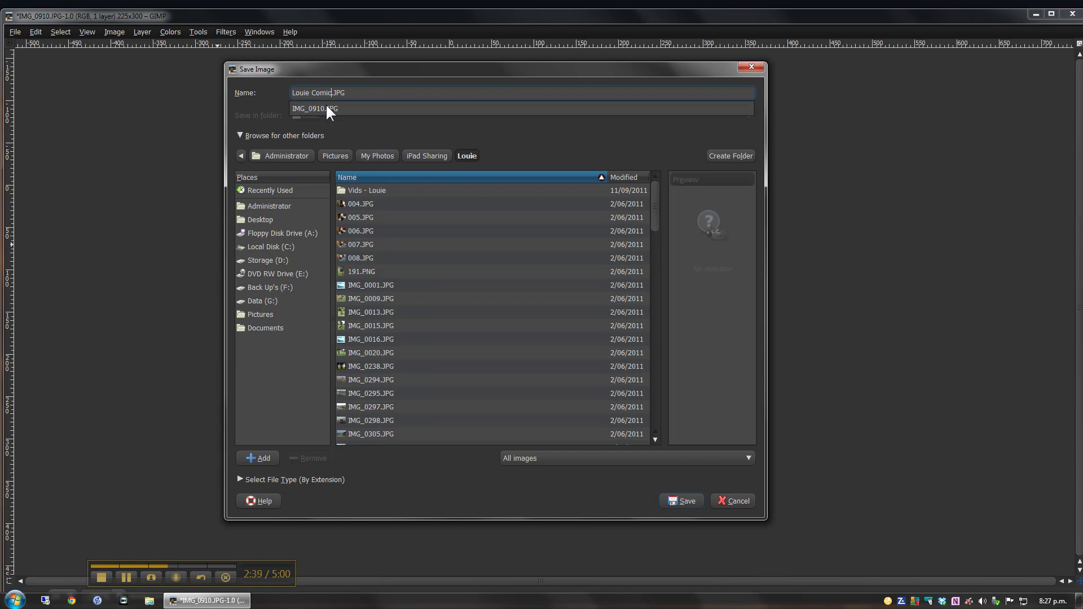
left_click(536, 140)
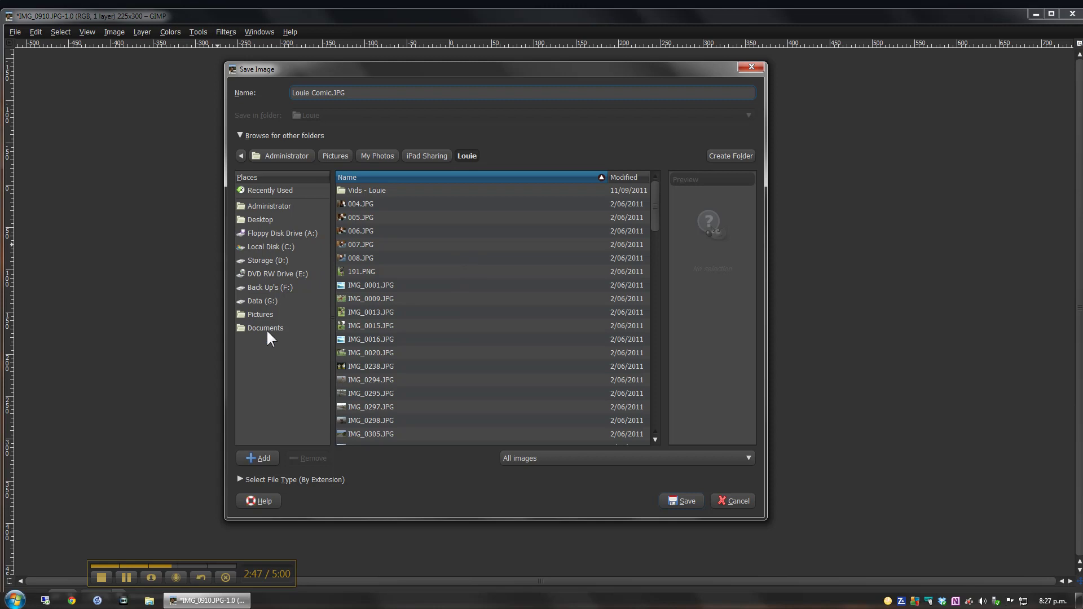
left_click(262, 220)
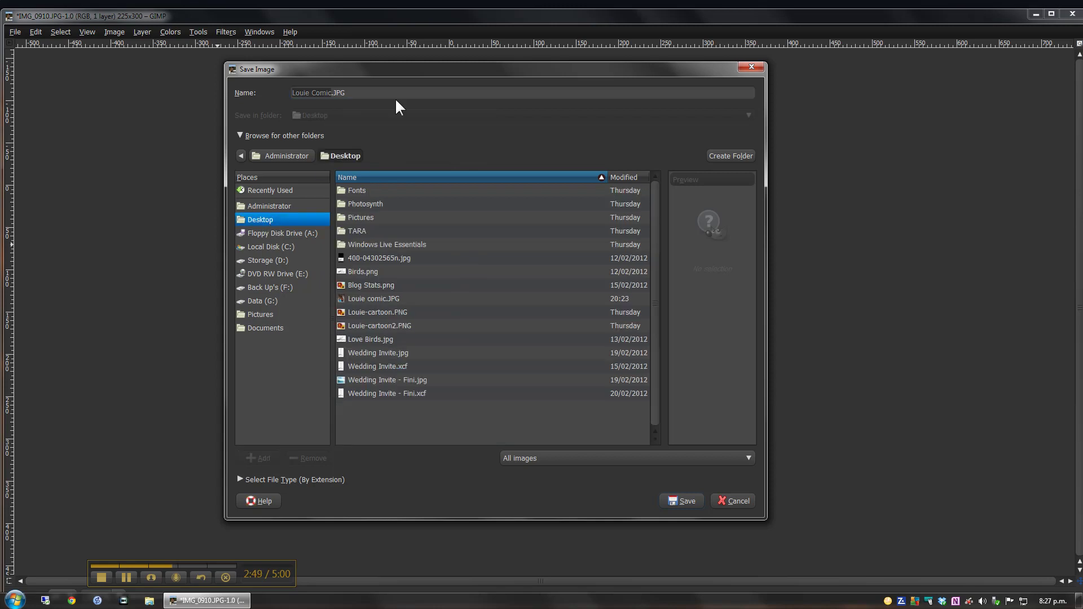
left_click(241, 478)
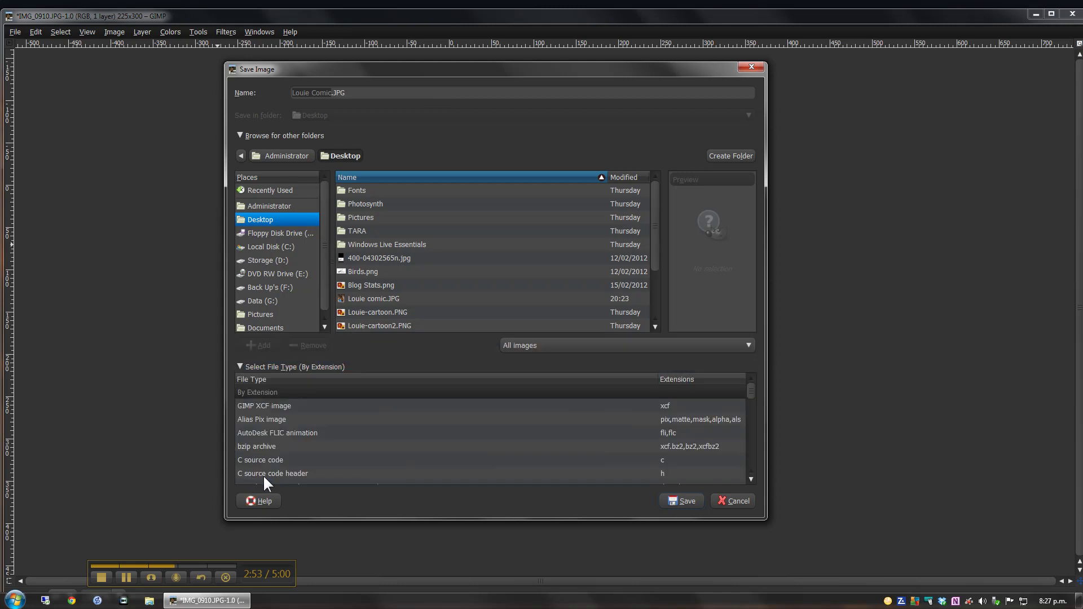
left_click(360, 92)
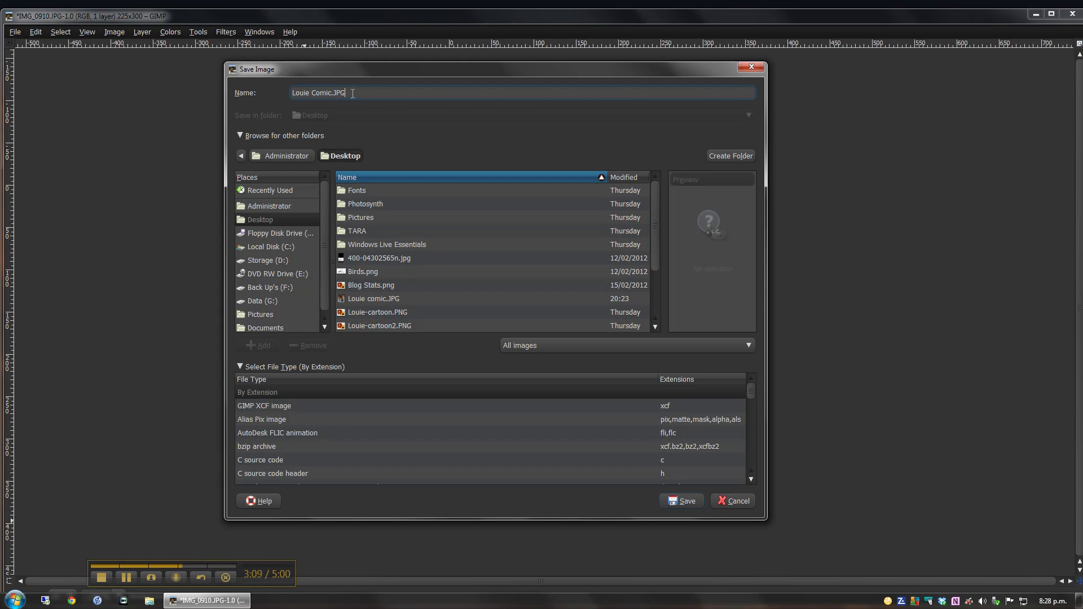
left_click_drag(753, 388, 759, 434)
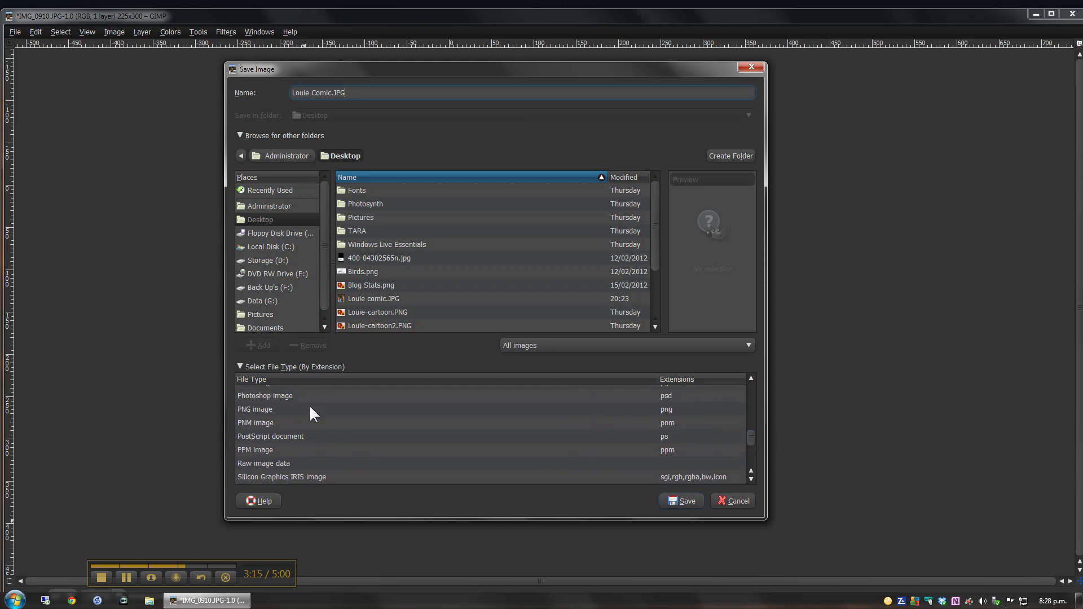
left_click(686, 503)
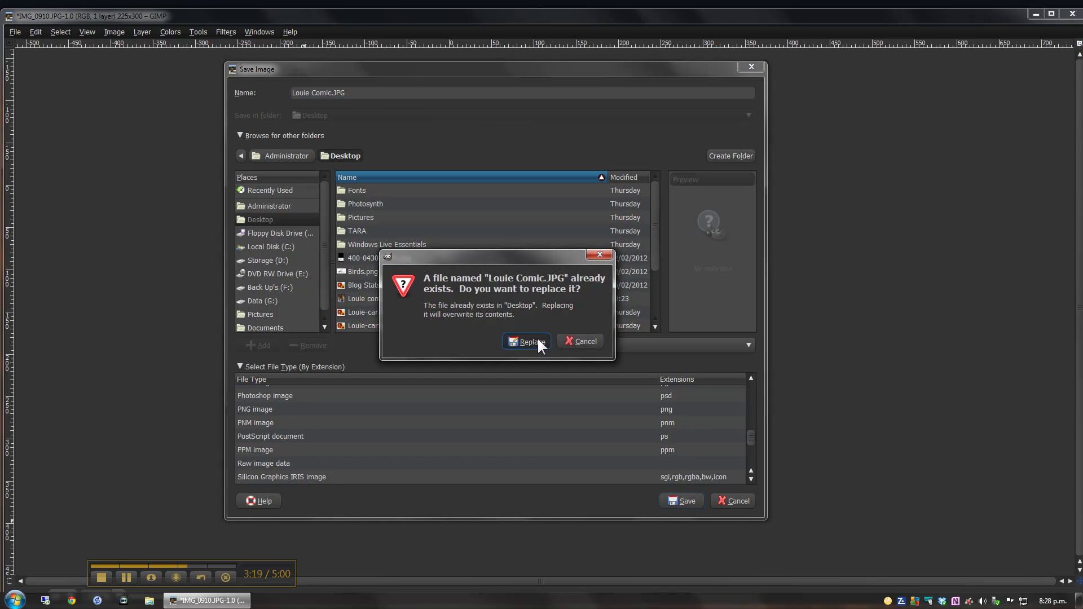
Step: Replace the existing Louie Comic.JPG and save it as a JPEG at quality 93
left_click(536, 341)
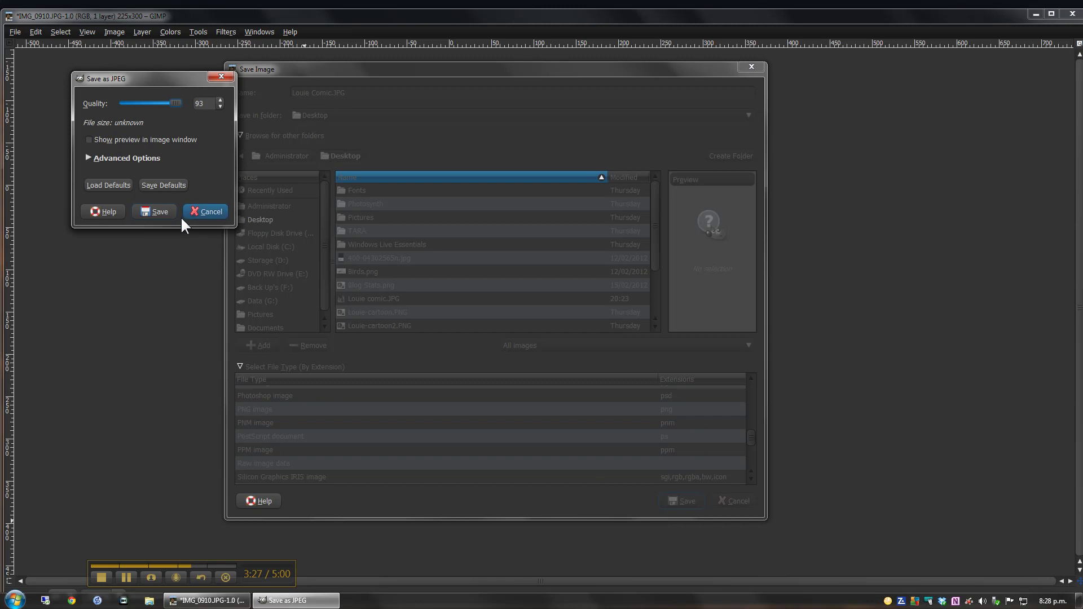
left_click(157, 212)
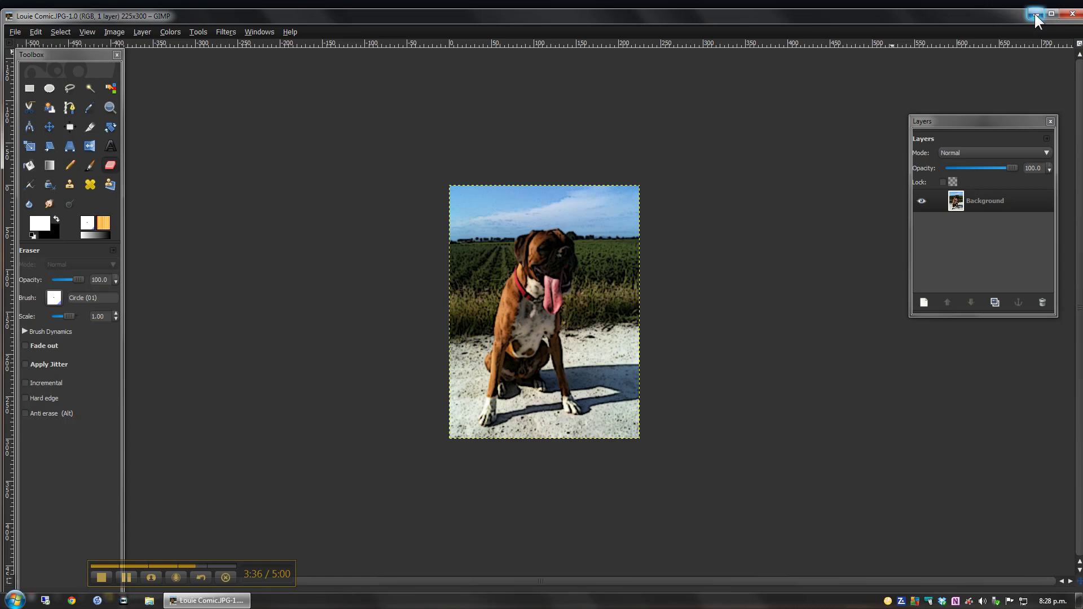
Step: Minimize GIMP and browse Explorer's Desktop folder down to the saved Louie comic JPEG
left_click(1035, 13)
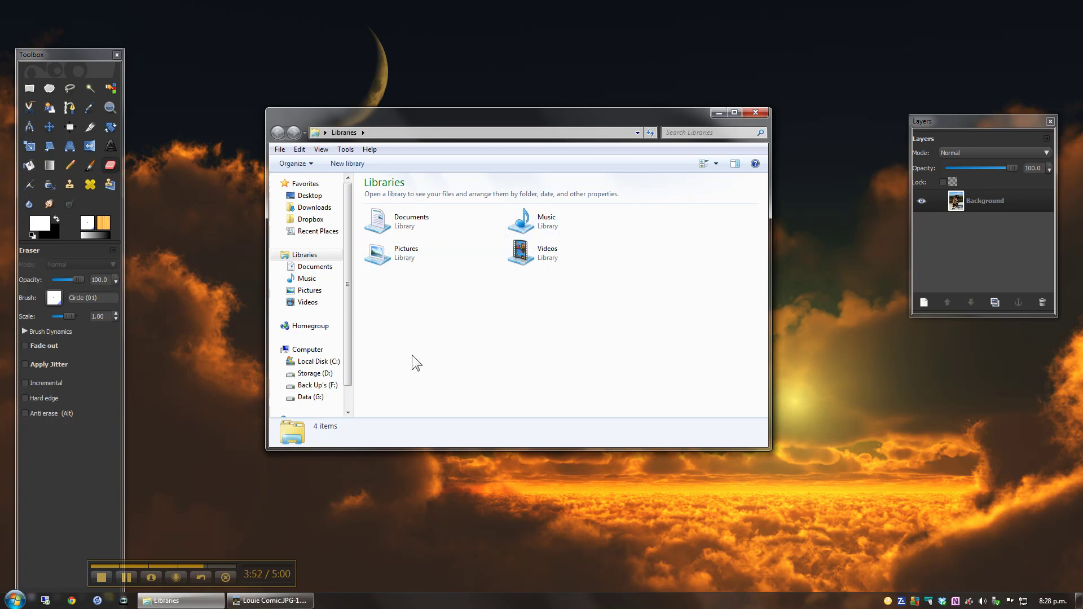
left_click(309, 196)
left_click(711, 319)
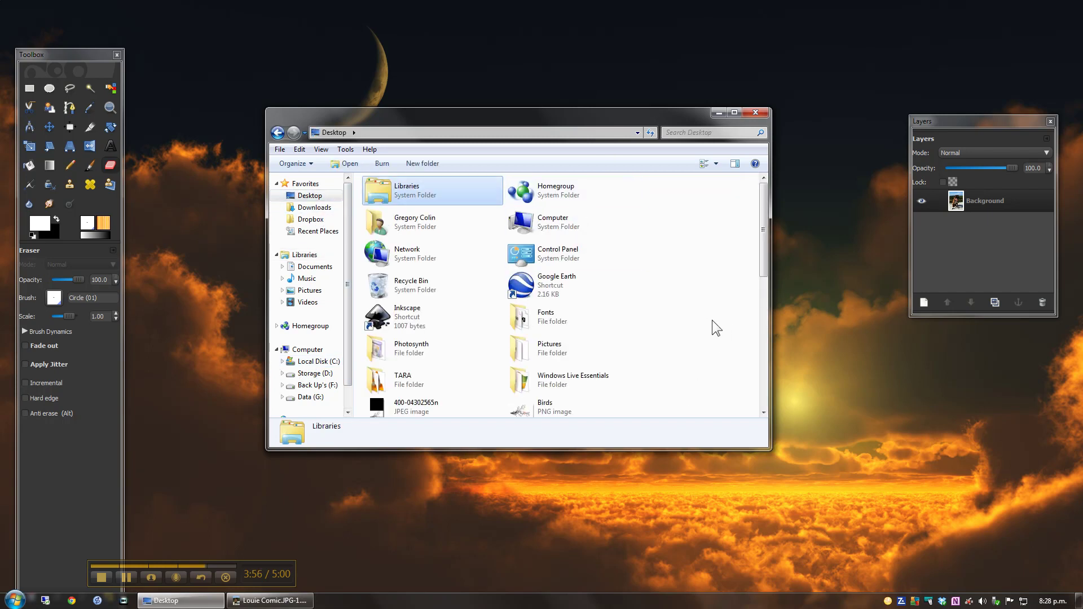
scroll(711, 320, "down", 5)
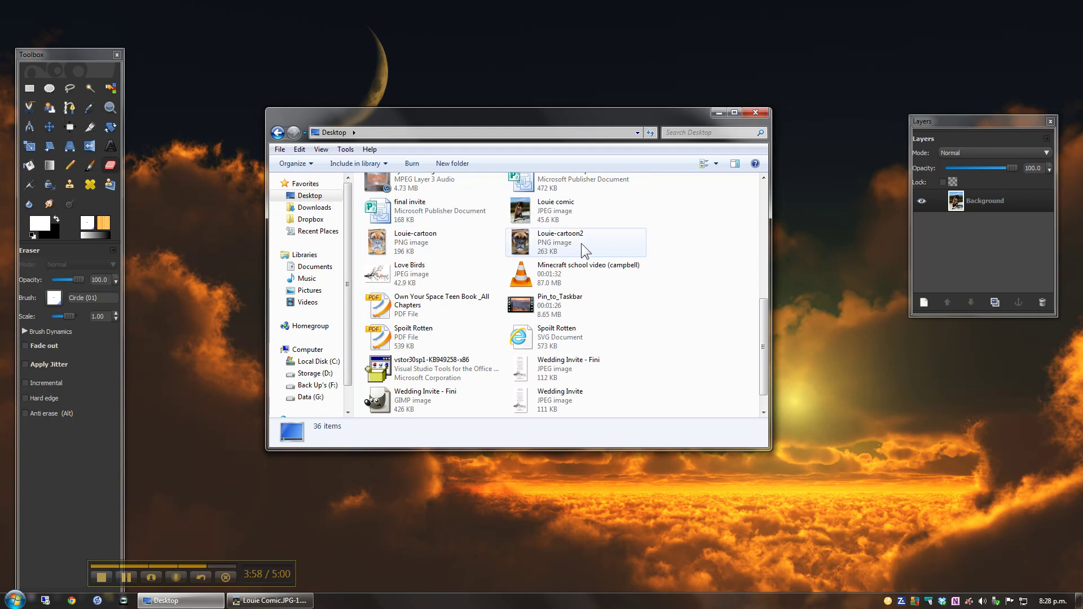
Step: Open the Louie comic image in Windows Photo Viewer to check the cartoon effect
double_click(523, 206)
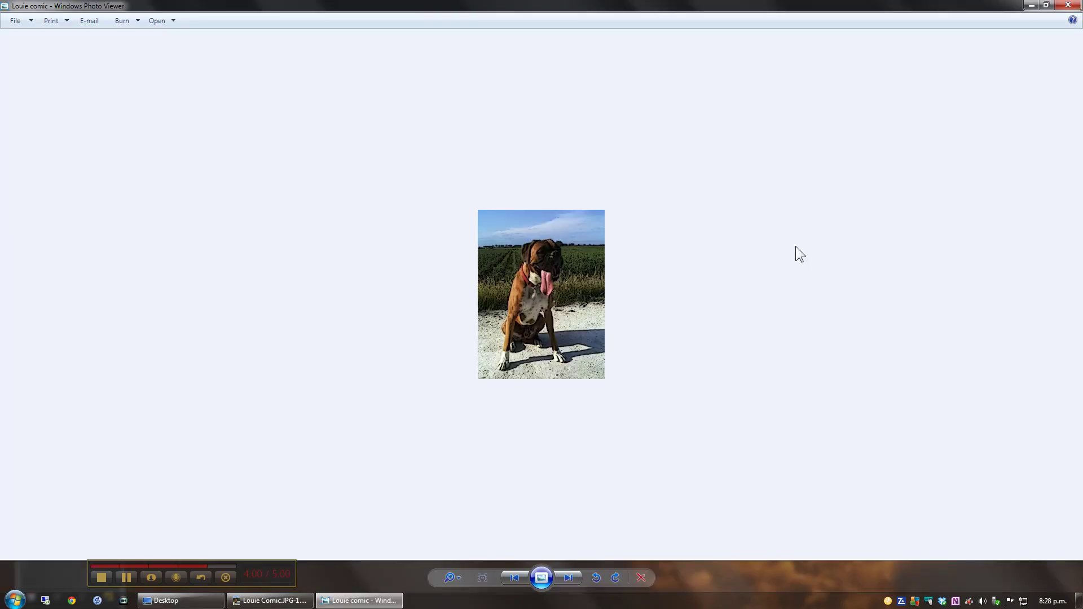